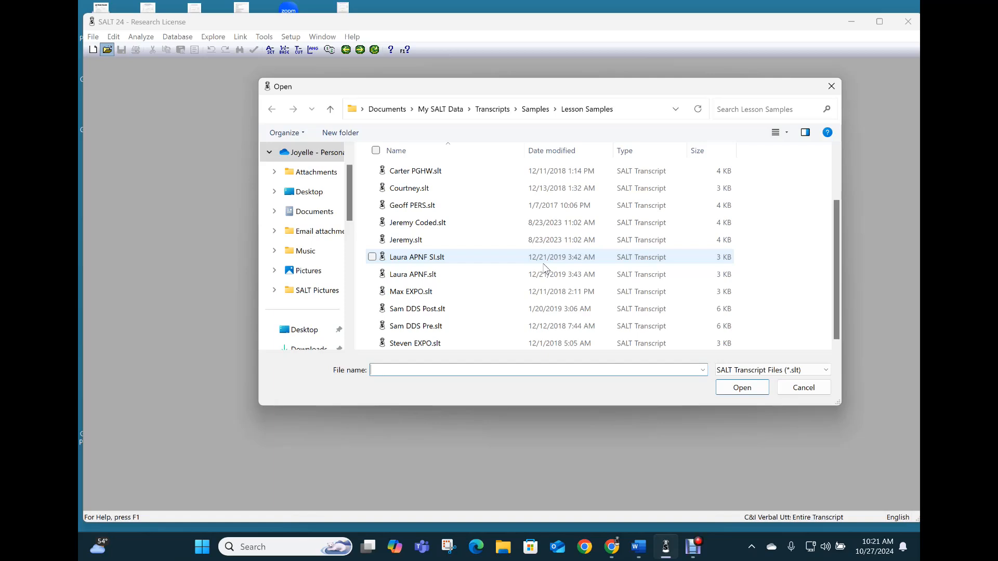
- Open Sam DDS Post.slt and Sam DDS Pre.slt together from the Lesson Samples folder
{"action": "left_click", "coordinate": [406, 311]}
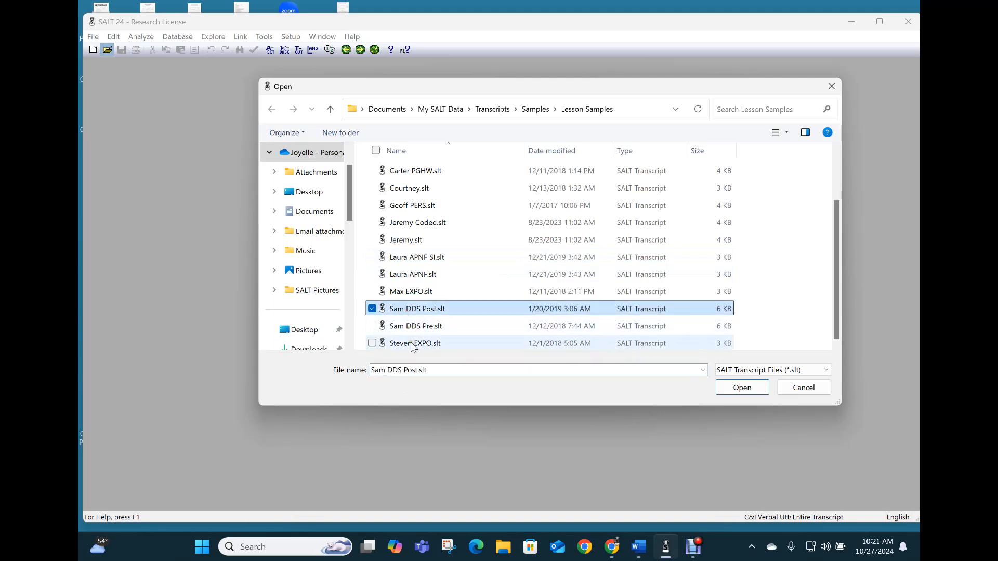
{"action": "left_click", "coordinate": [411, 326], "text": "ctrl"}
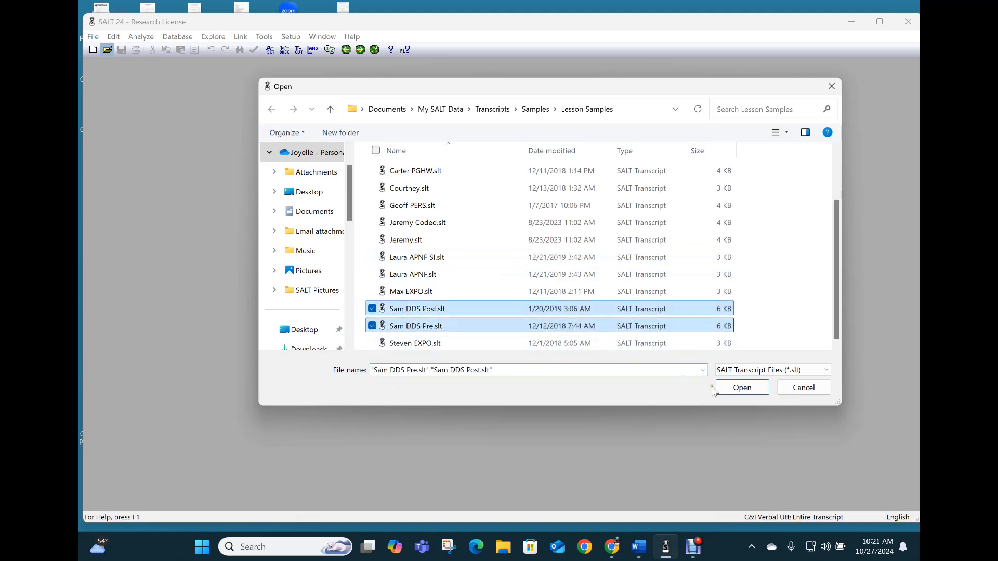
{"action": "left_click", "coordinate": [747, 387]}
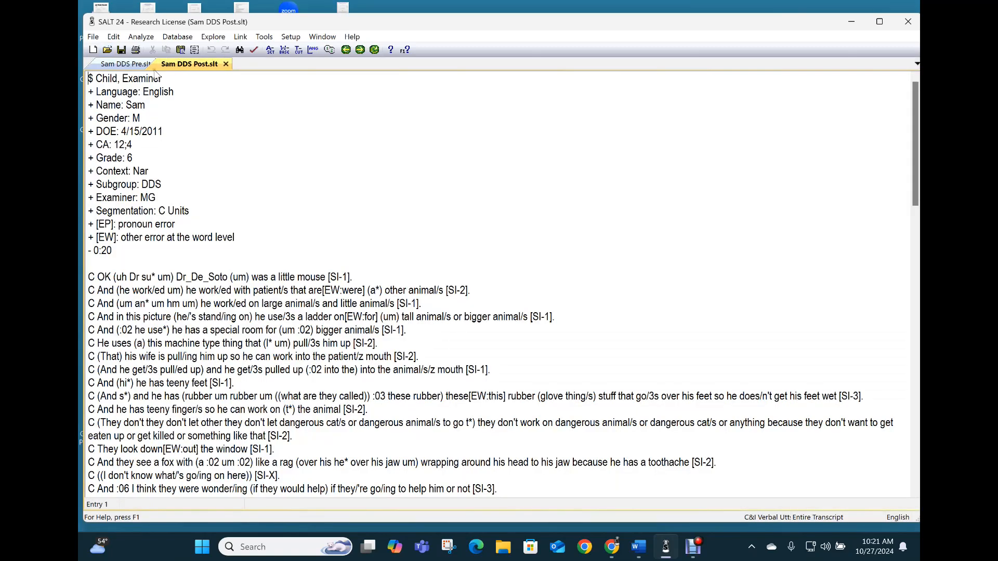
- Maximize the SALT window and bring up the Link Transcripts settings
{"action": "left_click", "coordinate": [876, 22]}
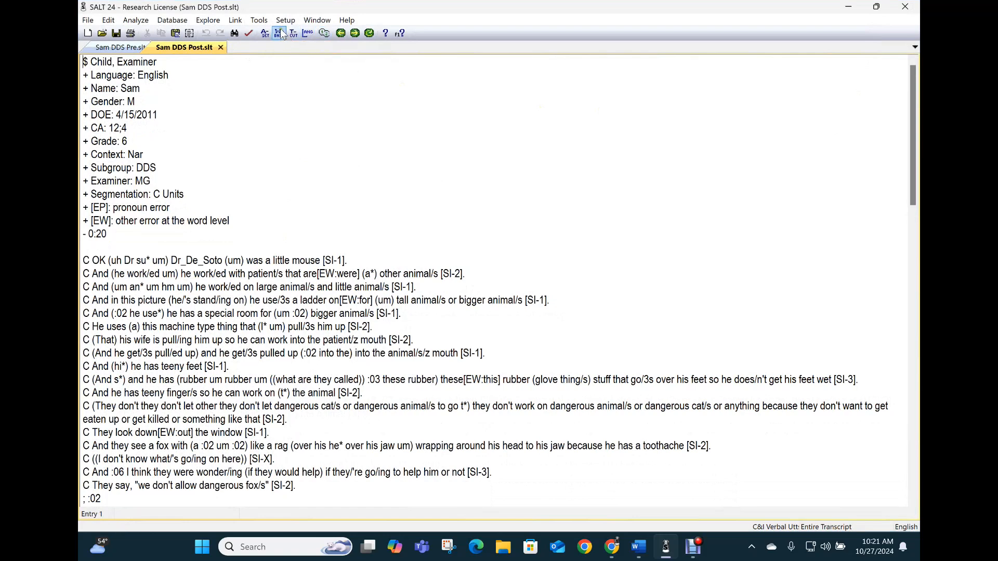
{"action": "left_click", "coordinate": [238, 21]}
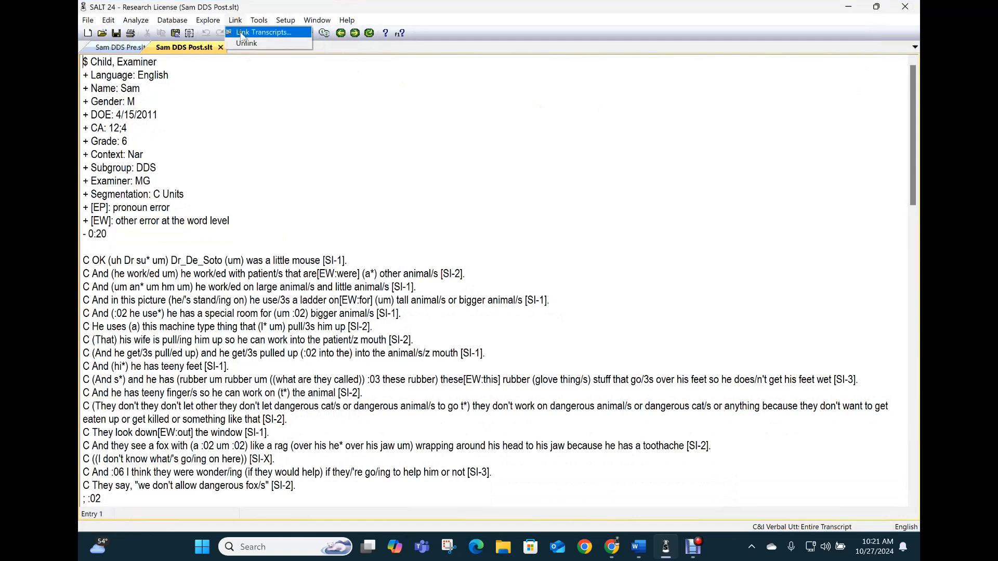
{"action": "left_click", "coordinate": [242, 33]}
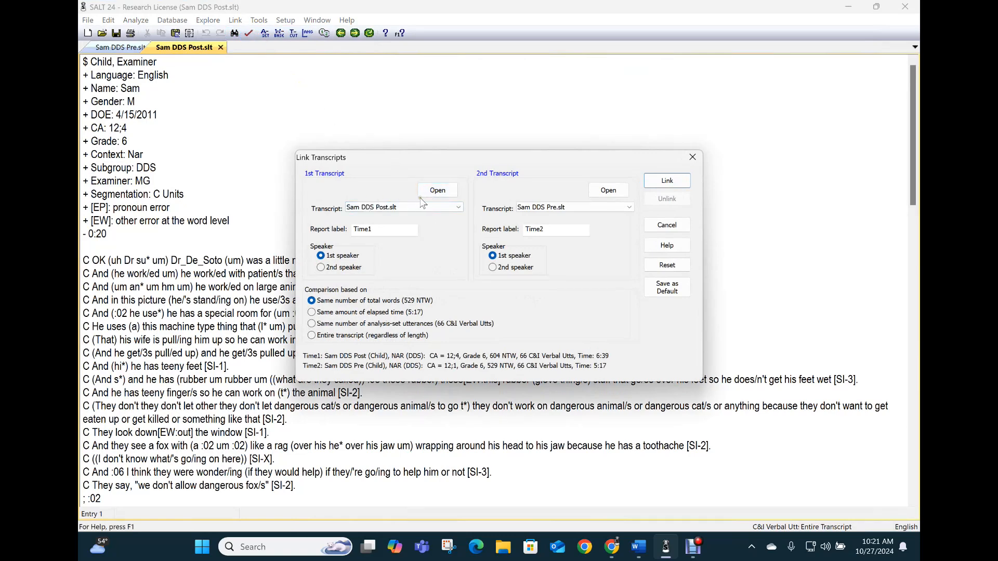
{"action": "left_click", "coordinate": [444, 196]}
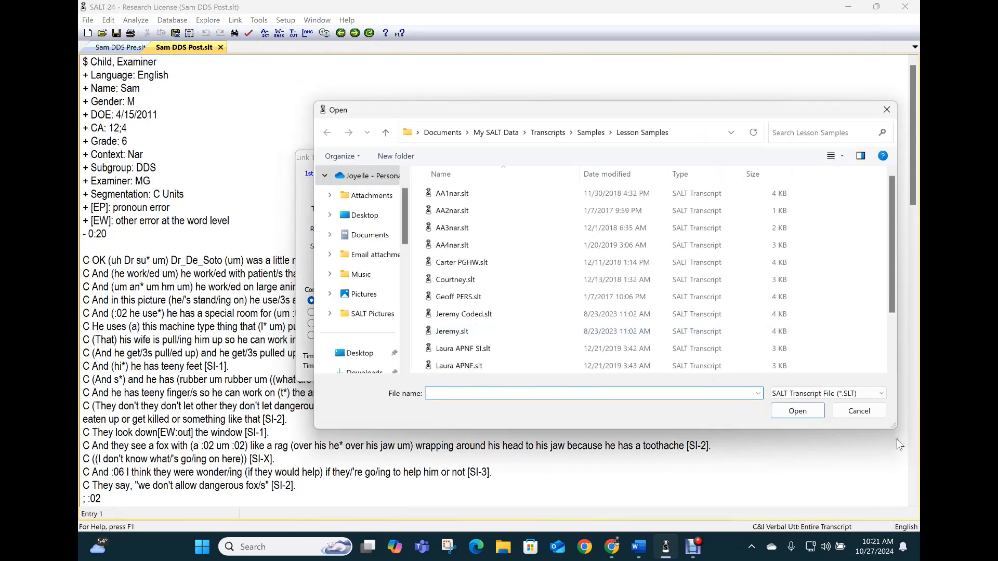
{"action": "left_click", "coordinate": [909, 484]}
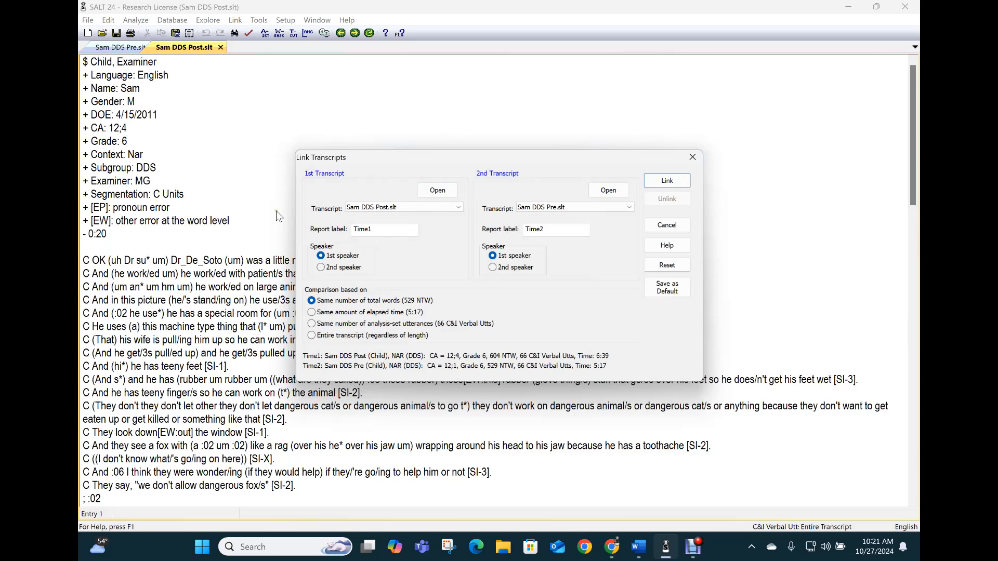
- Choose Sam DDS Pre as the first transcript and Sam DDS Post as the second
{"action": "left_click", "coordinate": [361, 215]}
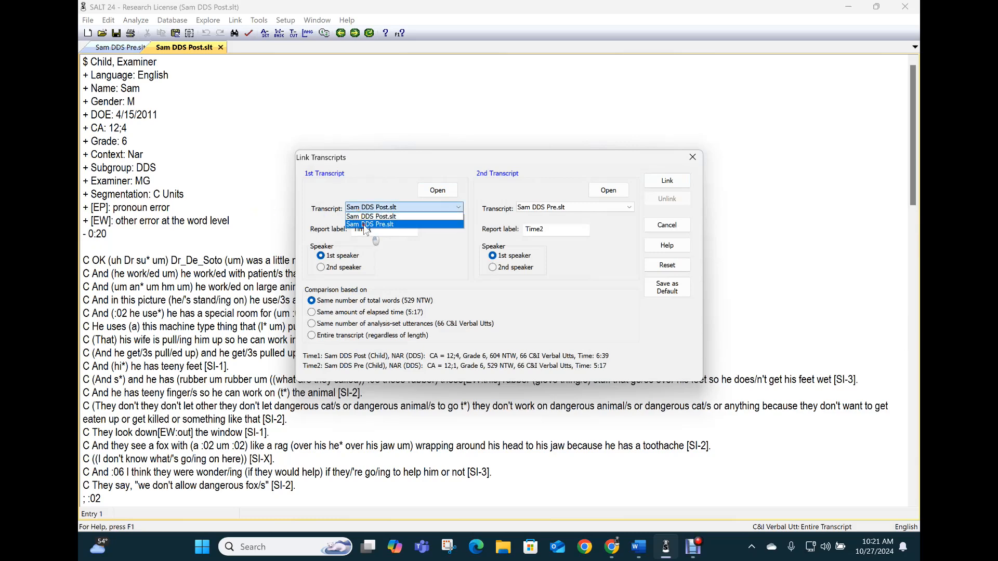
{"action": "left_click", "coordinate": [363, 224]}
{"action": "double_click", "coordinate": [375, 229]}
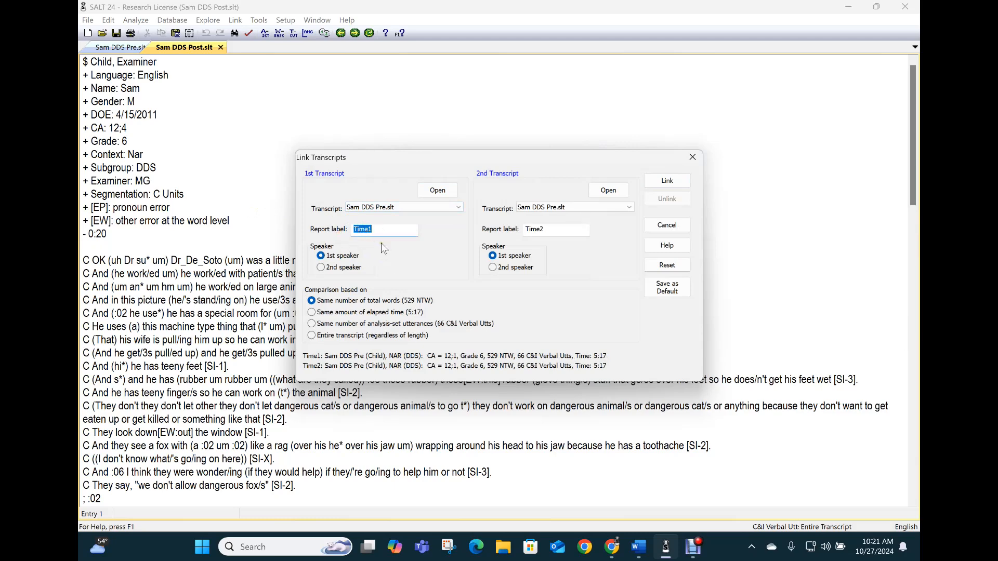
{"action": "left_click", "coordinate": [575, 208]}
{"action": "left_click", "coordinate": [573, 224]}
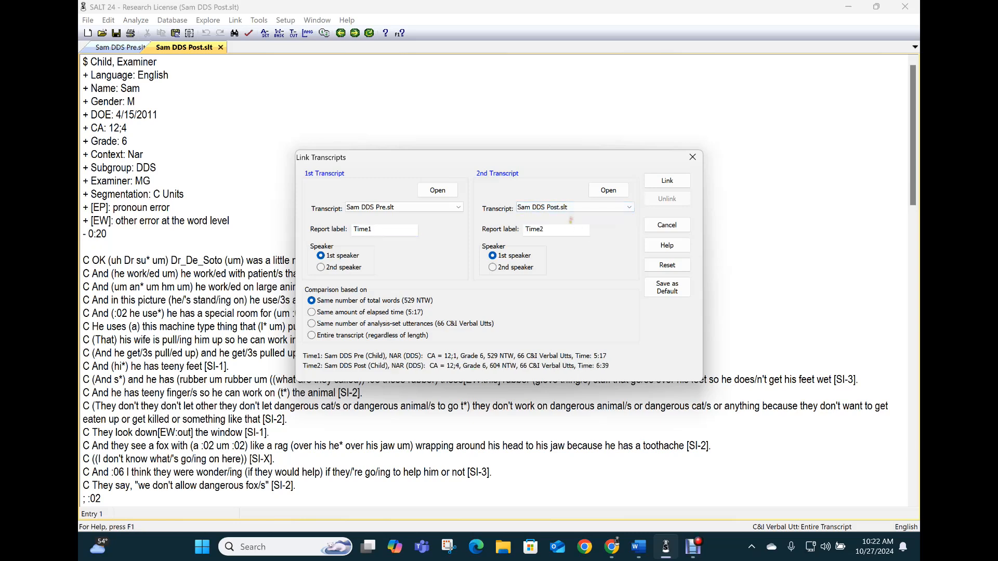
- Label the reports Time 1 and Time 2, then link the transcripts
{"action": "left_click", "coordinate": [381, 230]}
{"action": "key", "text": "BackSpace"}
{"action": "left_click", "coordinate": [538, 229]}
{"action": "type", "text": "b"}
{"action": "key", "text": "BackSpace"}
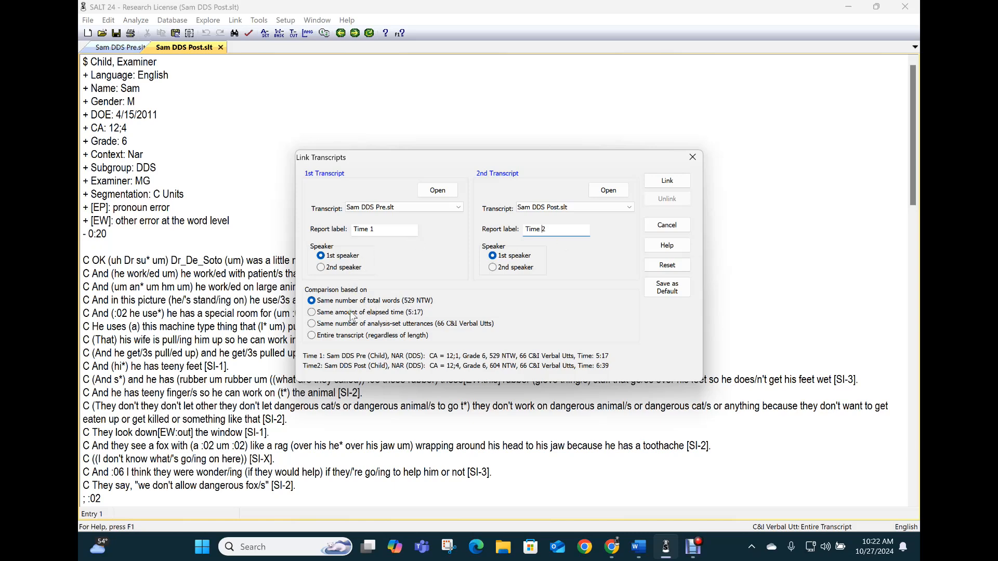
{"action": "left_click", "coordinate": [671, 183]}
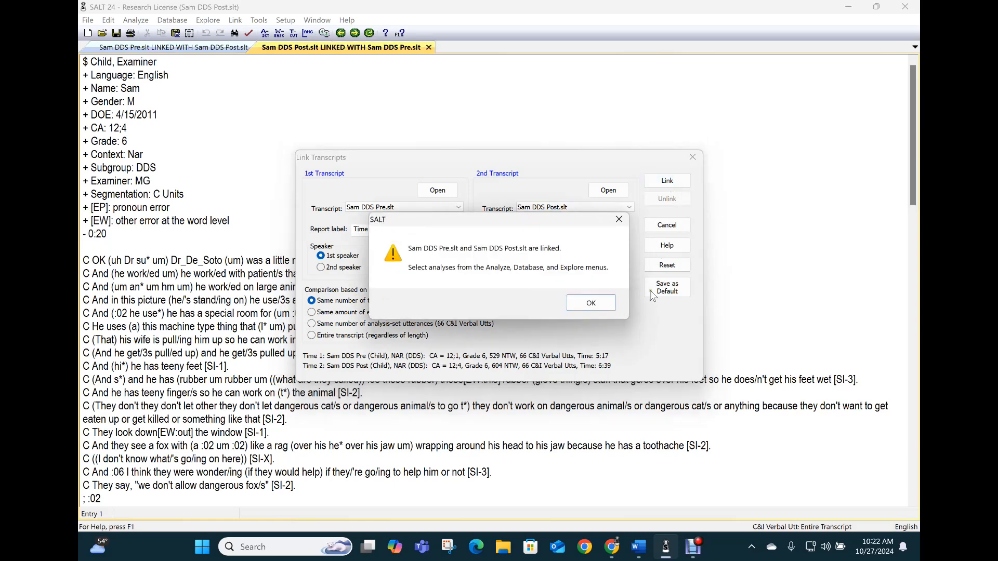
- Dismiss the link confirmation and start Database > Select Database Samples and Settings
{"action": "left_click", "coordinate": [586, 303]}
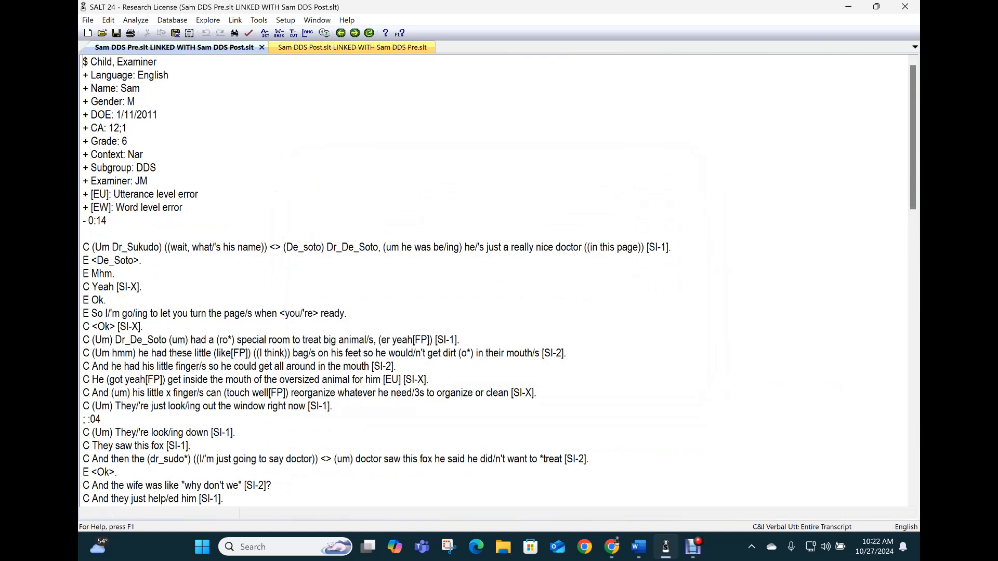
{"action": "left_click", "coordinate": [170, 21]}
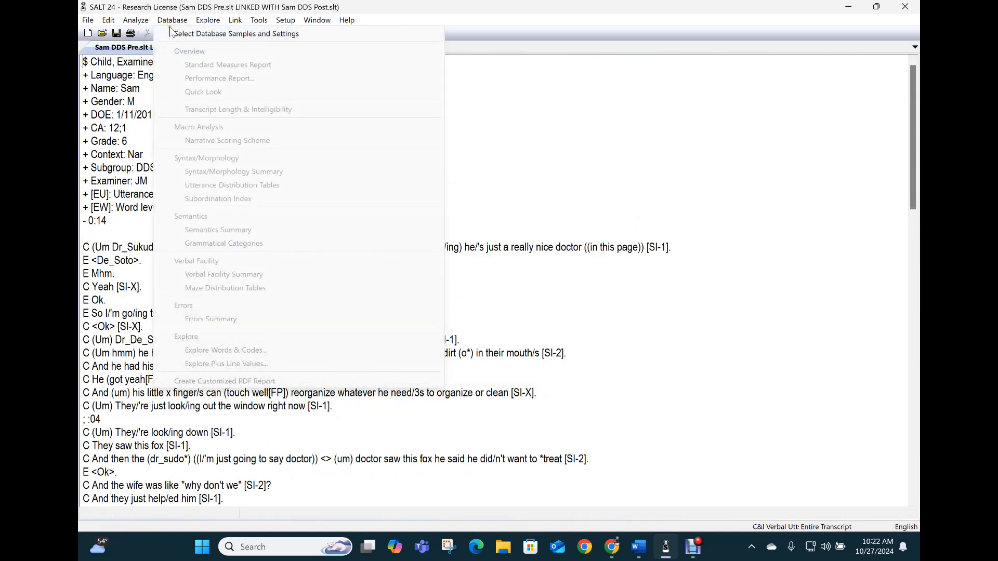
{"action": "left_click", "coordinate": [199, 36]}
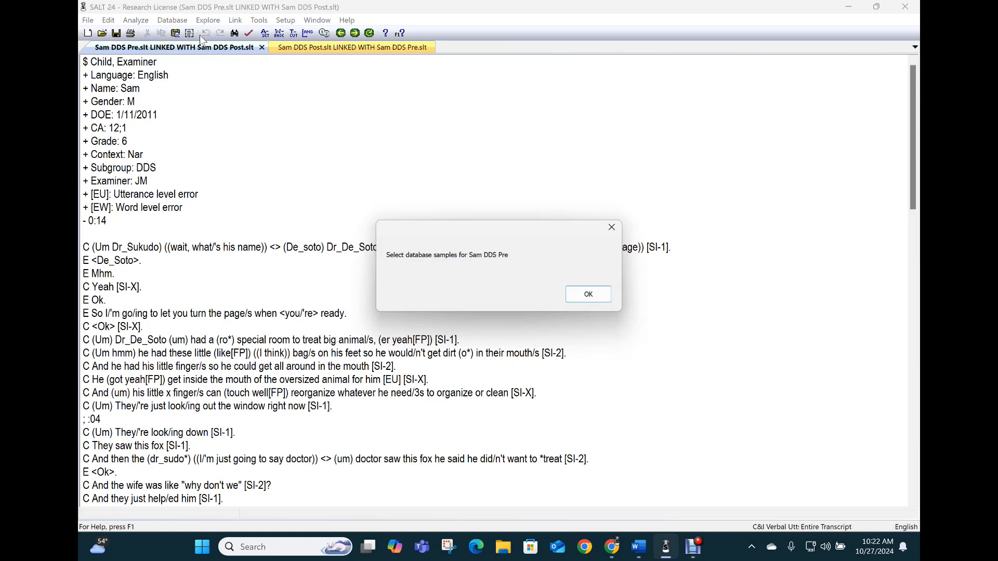
- Keep DDS as the story and find age-matched database samples for Sam DDS Pre
{"action": "left_click", "coordinate": [584, 297]}
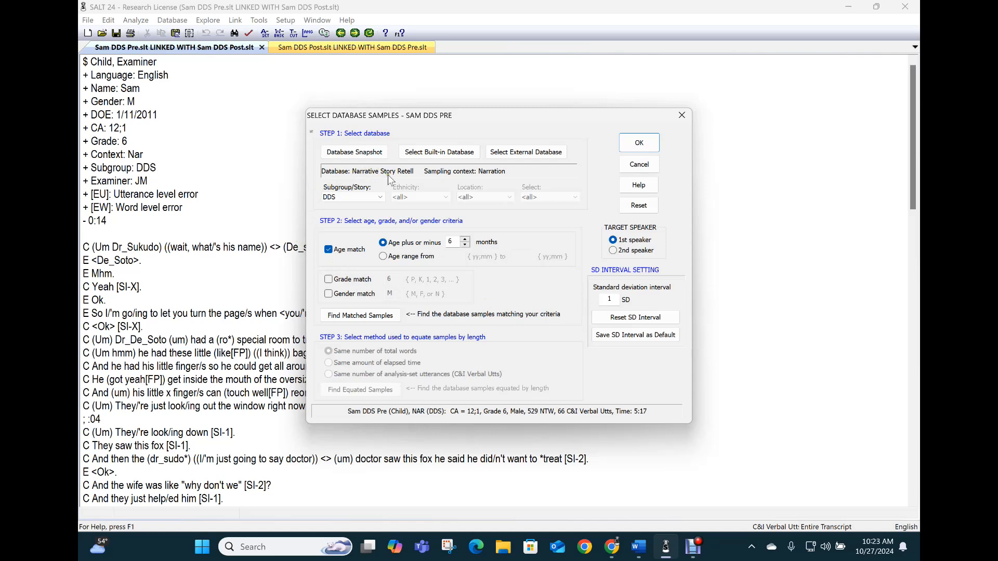
{"action": "left_click", "coordinate": [363, 195]}
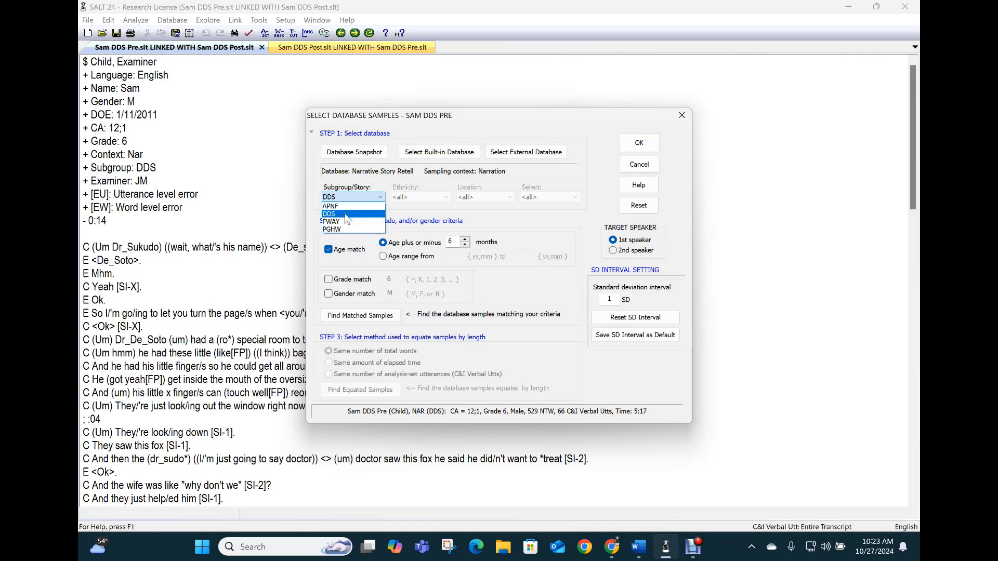
{"action": "left_click", "coordinate": [357, 230]}
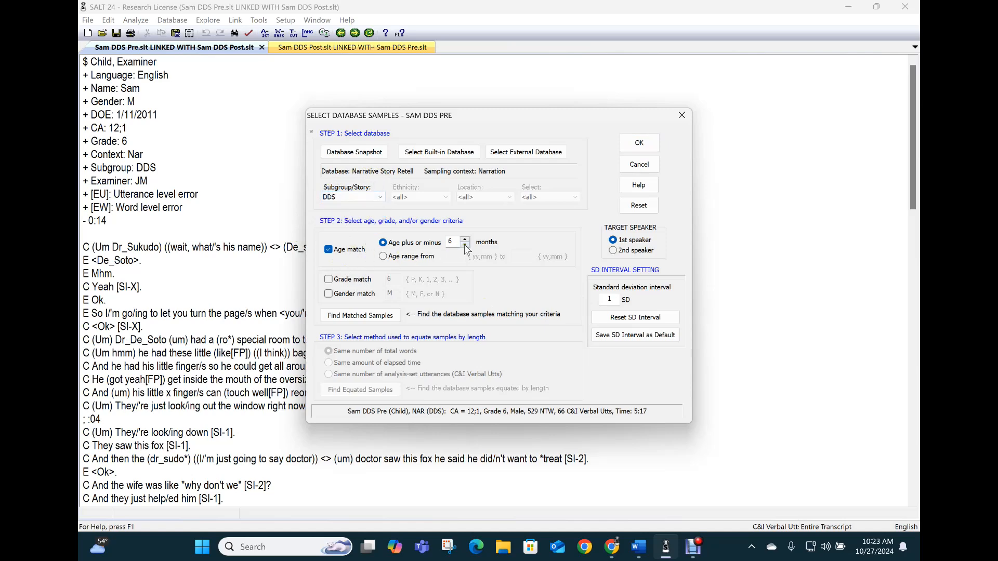
{"action": "left_click", "coordinate": [373, 317]}
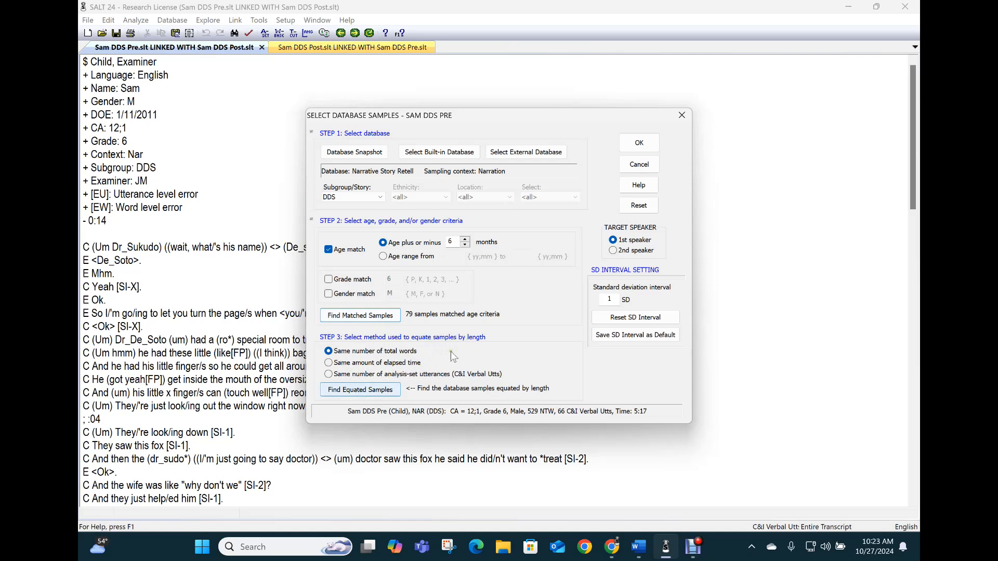
- Equate Pre's comparison set to 34 samples of 529 words and confirm it
{"action": "double_click", "coordinate": [612, 299]}
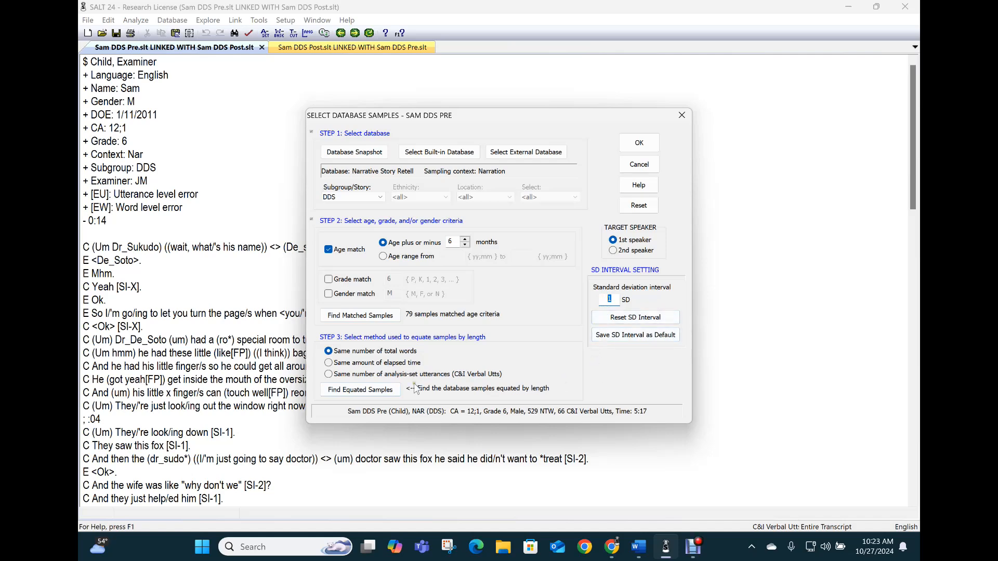
{"action": "left_click", "coordinate": [343, 391]}
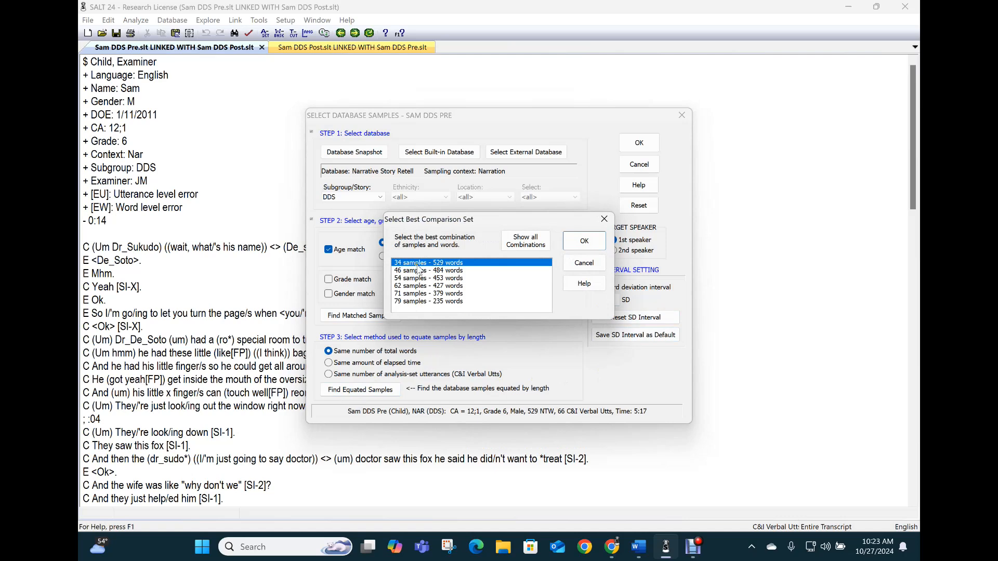
{"action": "left_click", "coordinate": [588, 246]}
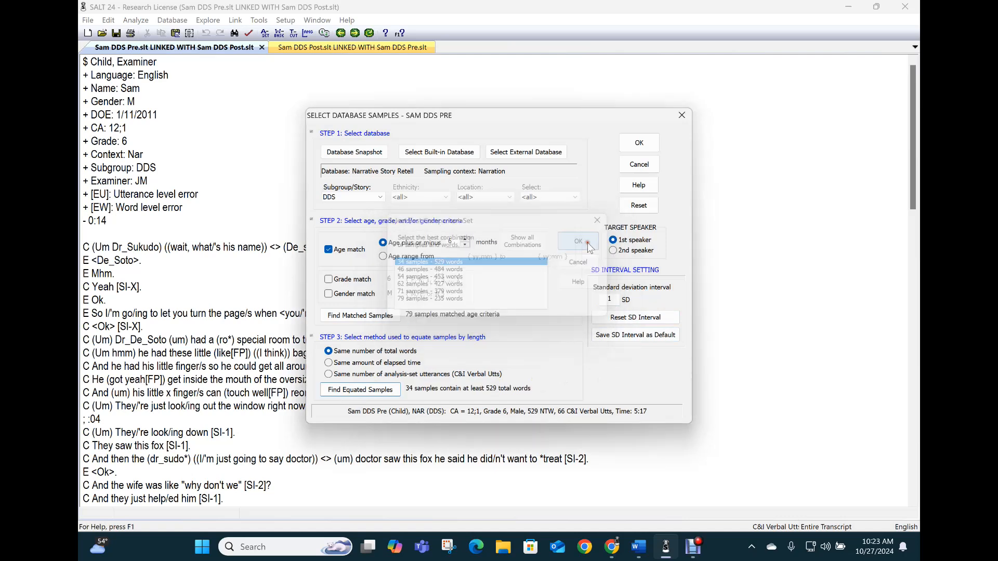
{"action": "left_click", "coordinate": [654, 143]}
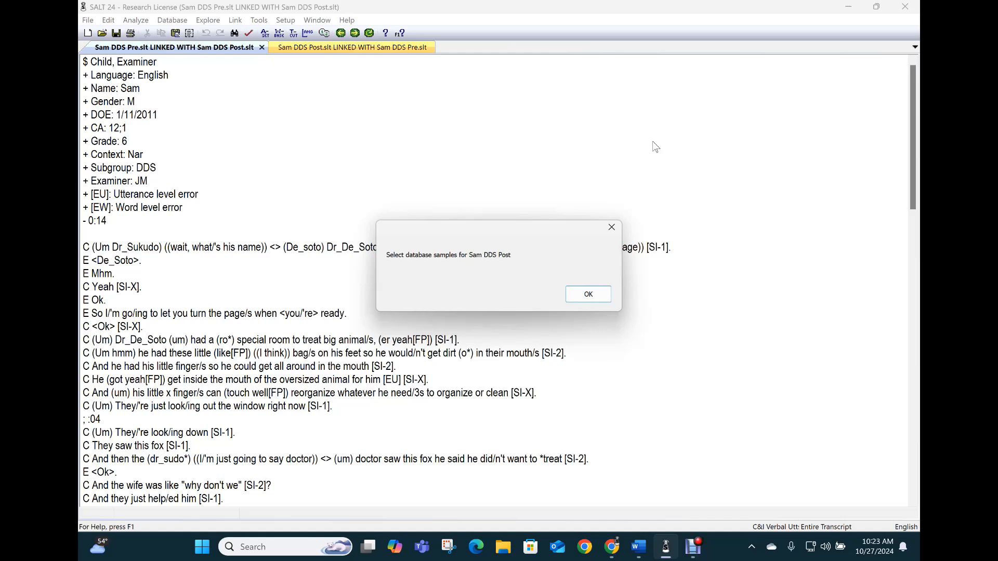
{"action": "left_click", "coordinate": [586, 295]}
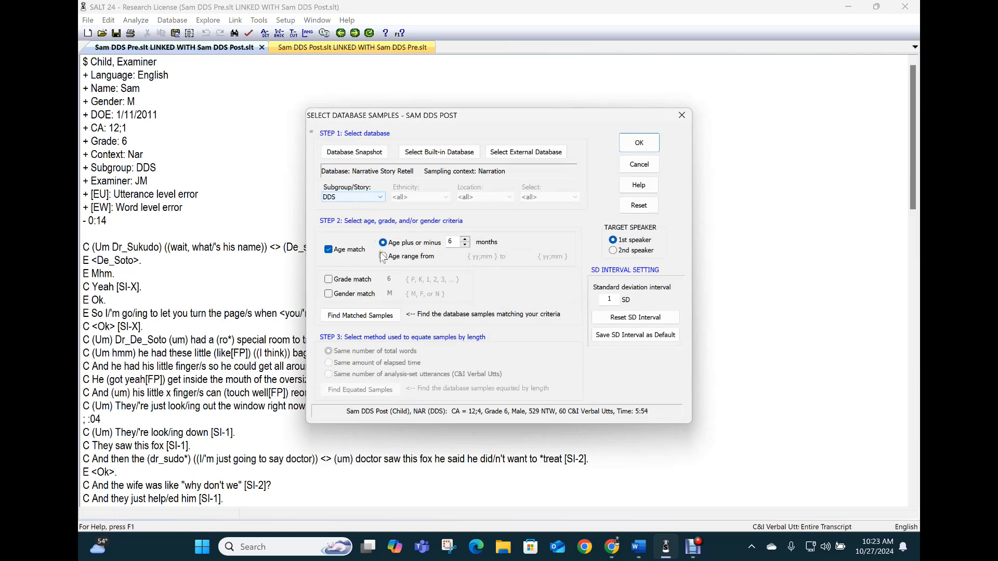
- Match Sam DDS Post by age and equate it to 27 samples of 529 words
{"action": "left_click", "coordinate": [355, 320]}
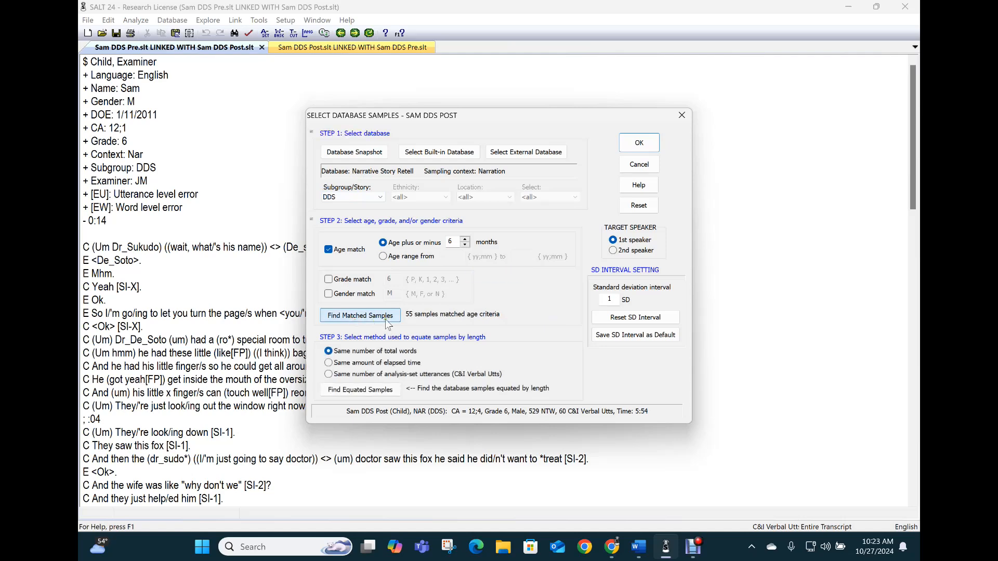
{"action": "left_click", "coordinate": [353, 392]}
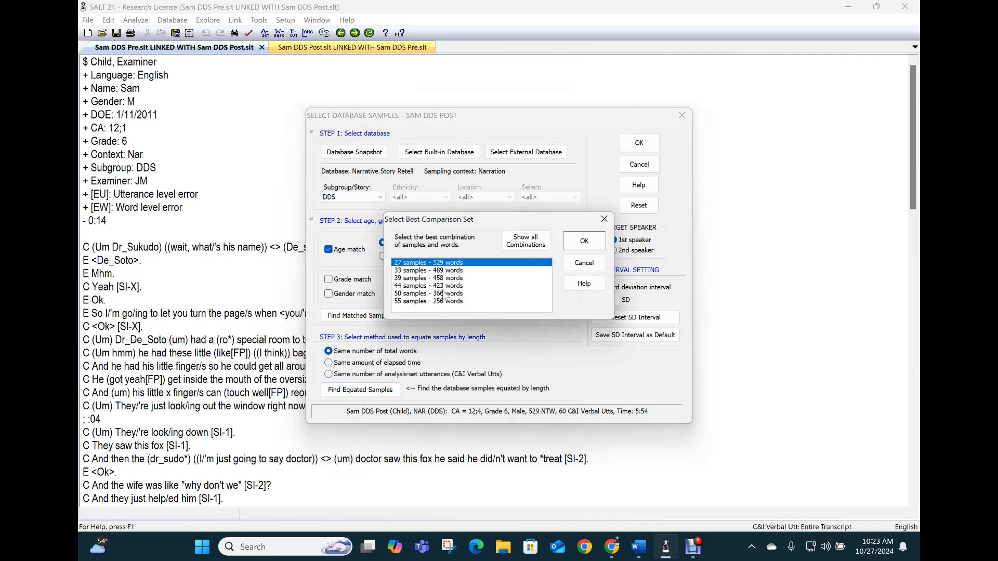
{"action": "left_click", "coordinate": [585, 242]}
{"action": "left_click", "coordinate": [639, 144]}
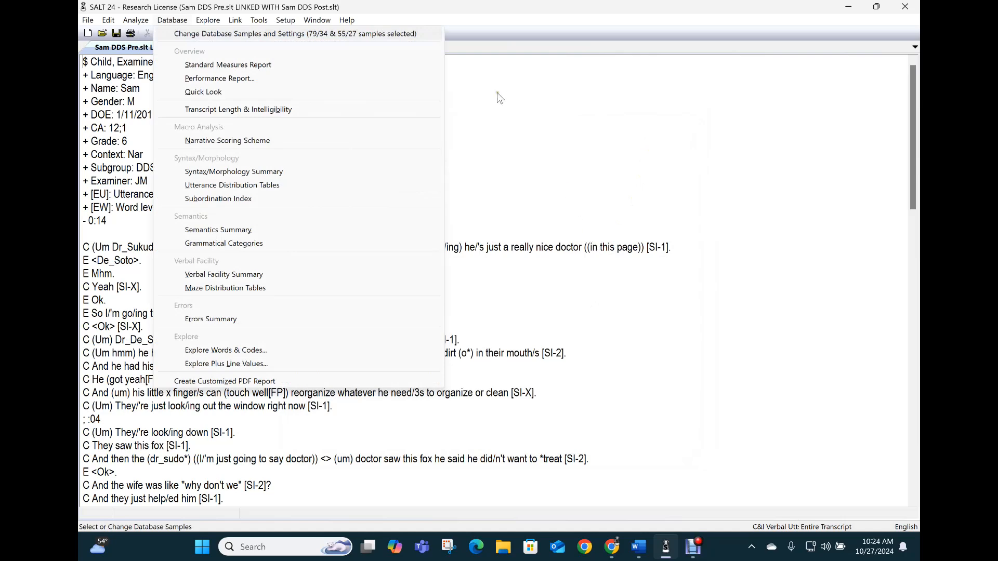
- Run the Standard Measures Report with the measure-driven All and Equated basis
{"action": "left_click", "coordinate": [266, 69]}
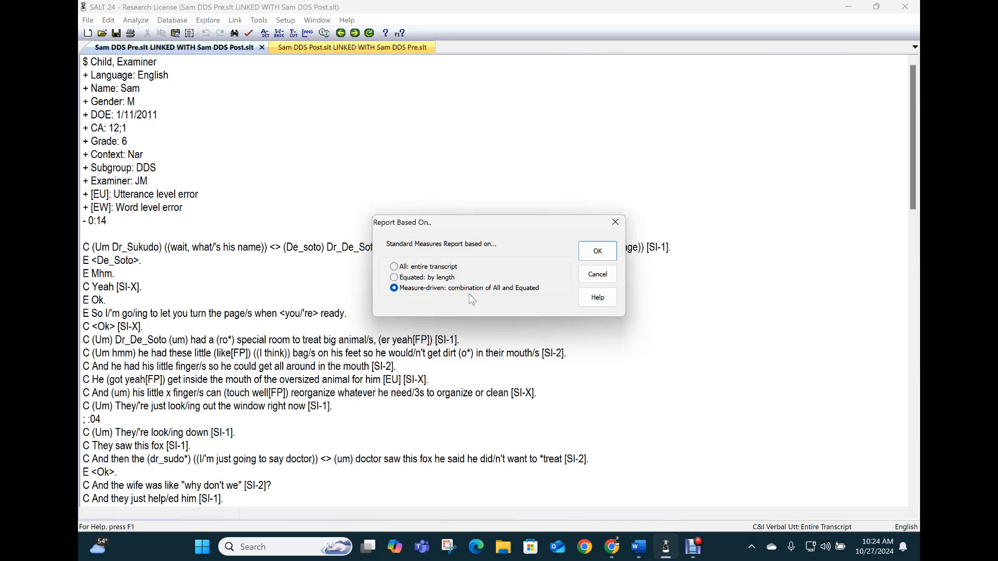
{"action": "left_click", "coordinate": [593, 256]}
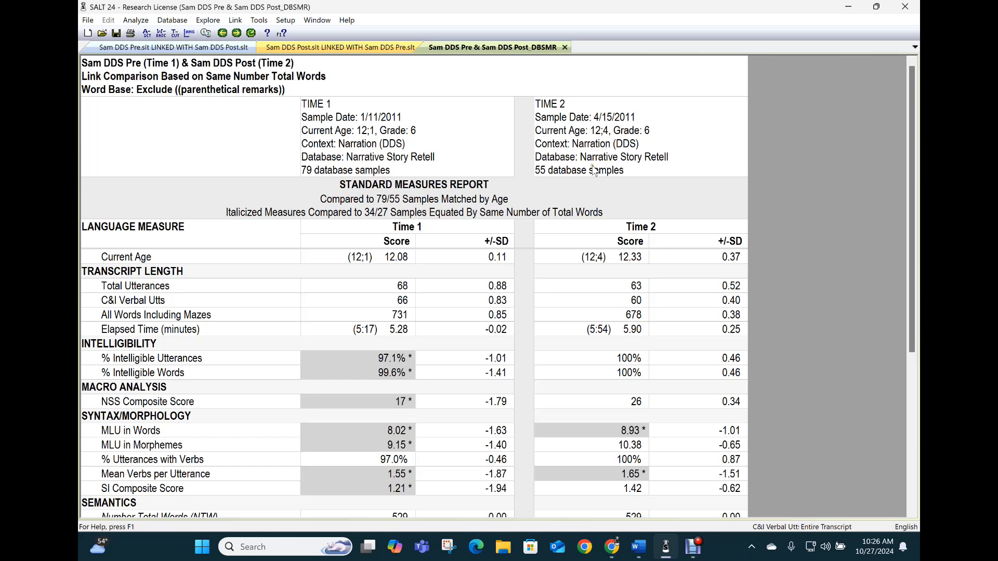
{"action": "scroll", "coordinate": [475, 247], "scroll_direction": "down", "scroll_amount": 3}
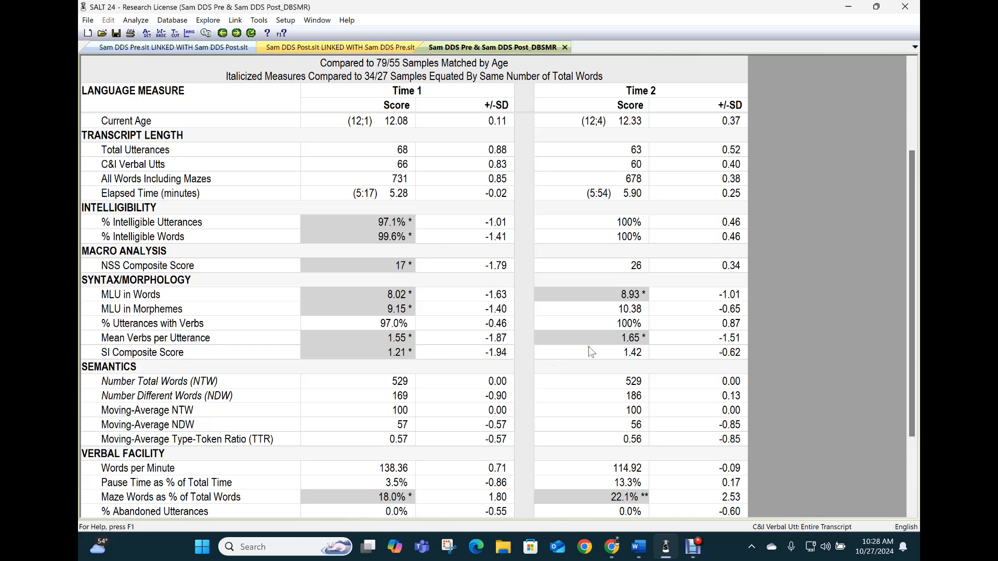
{"action": "scroll", "coordinate": [591, 352], "scroll_direction": "down", "scroll_amount": 2}
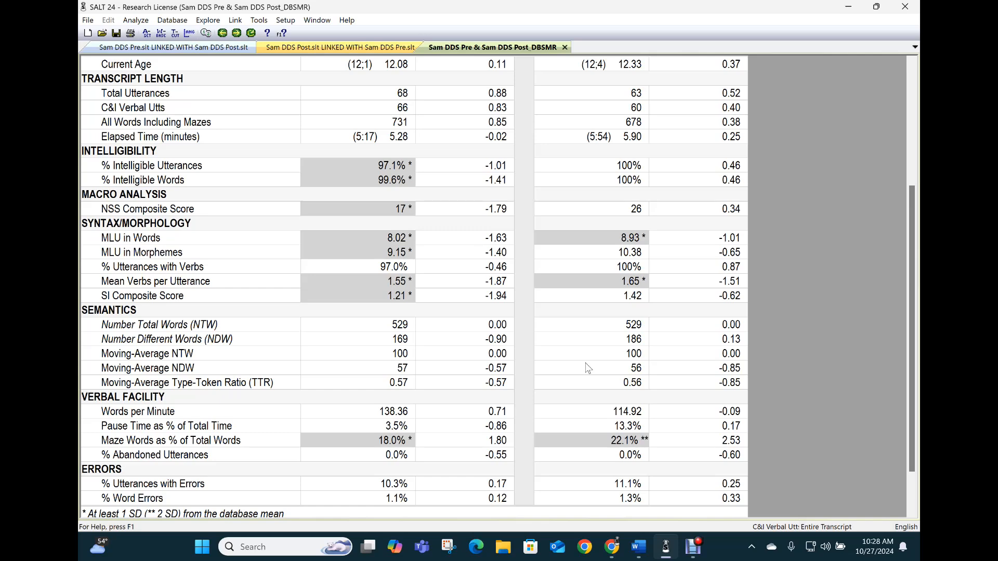
{"action": "scroll", "coordinate": [422, 443], "scroll_direction": "down", "scroll_amount": 2}
{"action": "scroll", "coordinate": [422, 443], "scroll_direction": "down", "scroll_amount": 1}
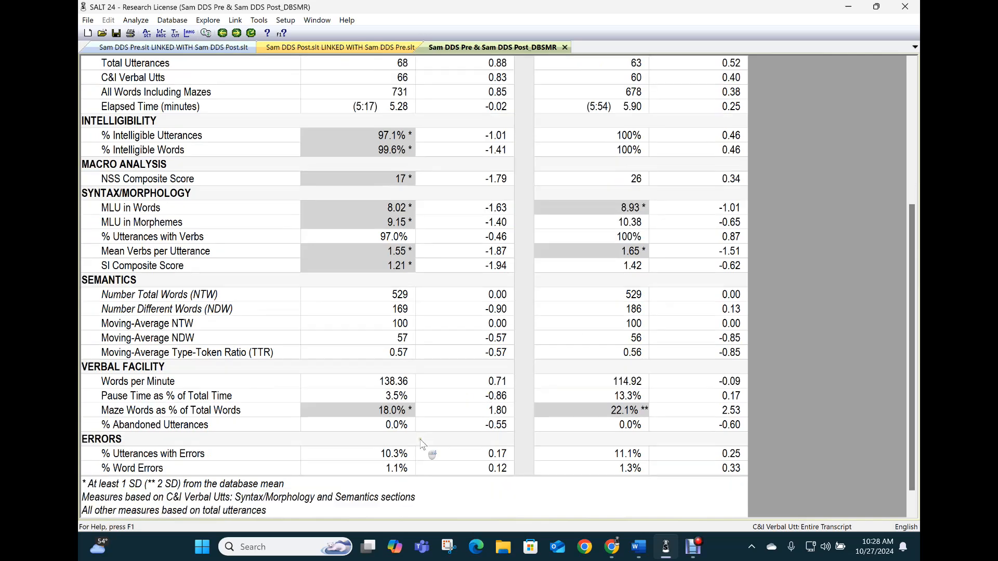
{"action": "scroll", "coordinate": [471, 446], "scroll_direction": "up", "scroll_amount": 1}
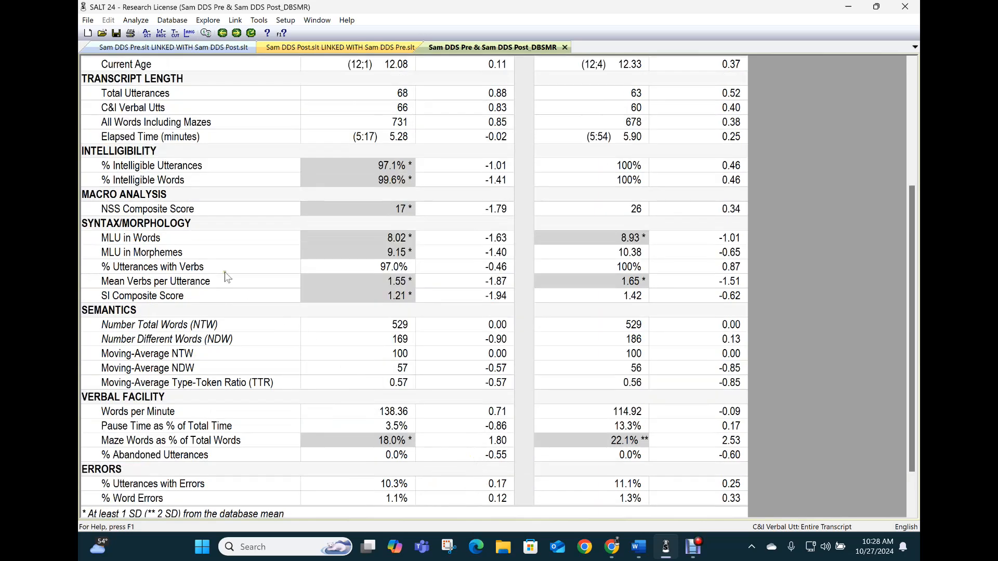
- Generate the Verbal Facility Summary using the measure-driven All and Equated basis
{"action": "left_click", "coordinate": [182, 21]}
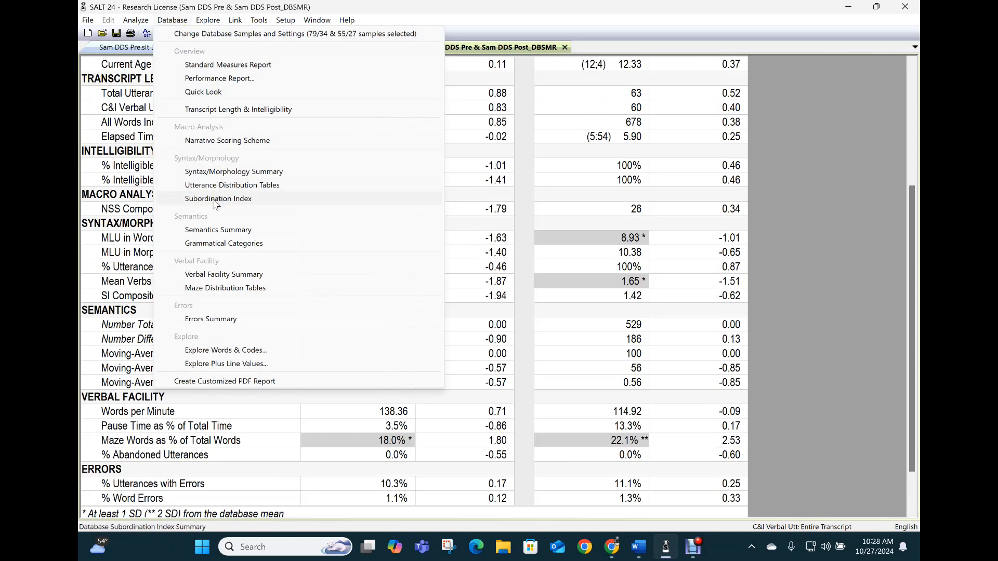
{"action": "left_click", "coordinate": [204, 277]}
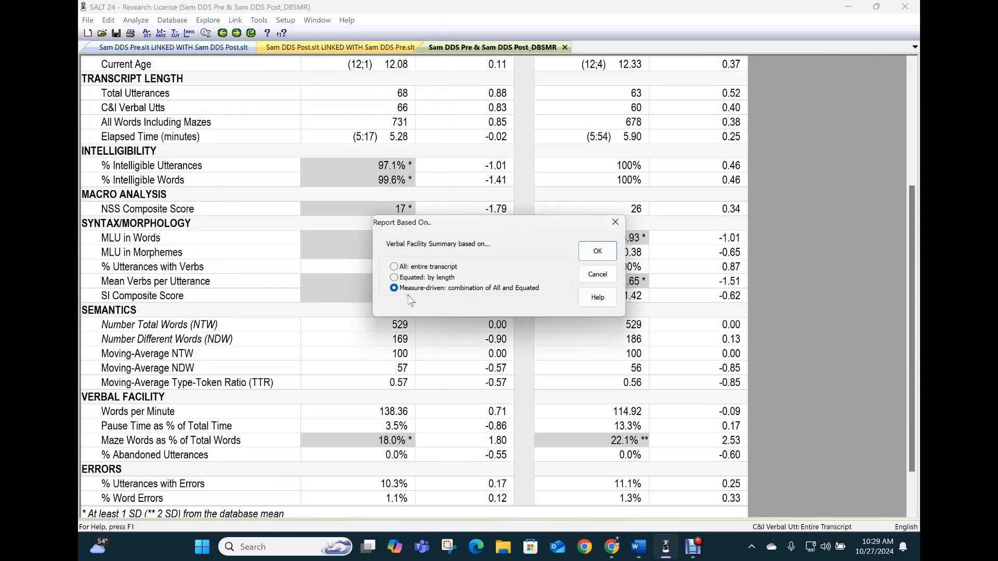
{"action": "left_click", "coordinate": [597, 252]}
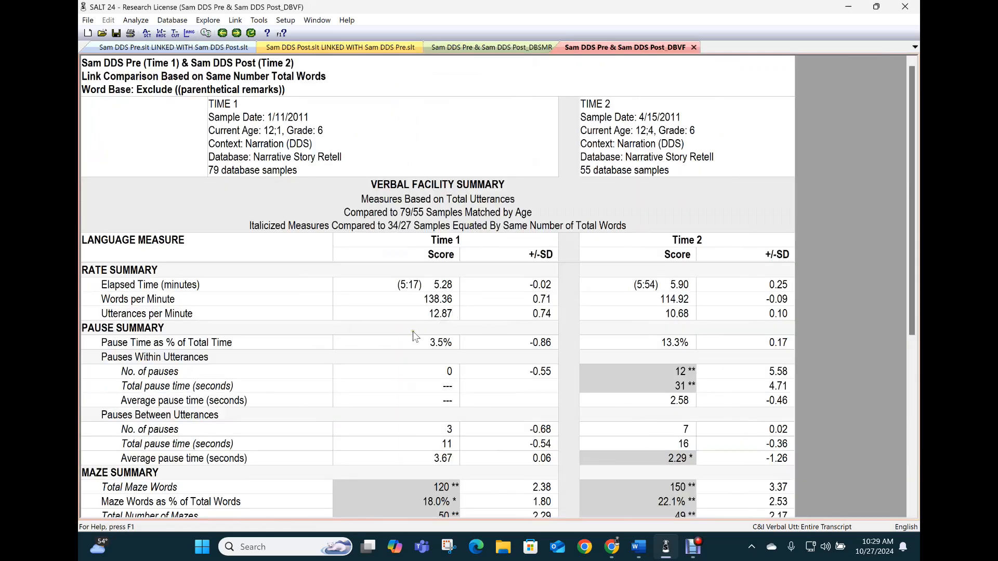
{"action": "scroll", "coordinate": [342, 345], "scroll_direction": "down", "scroll_amount": 3}
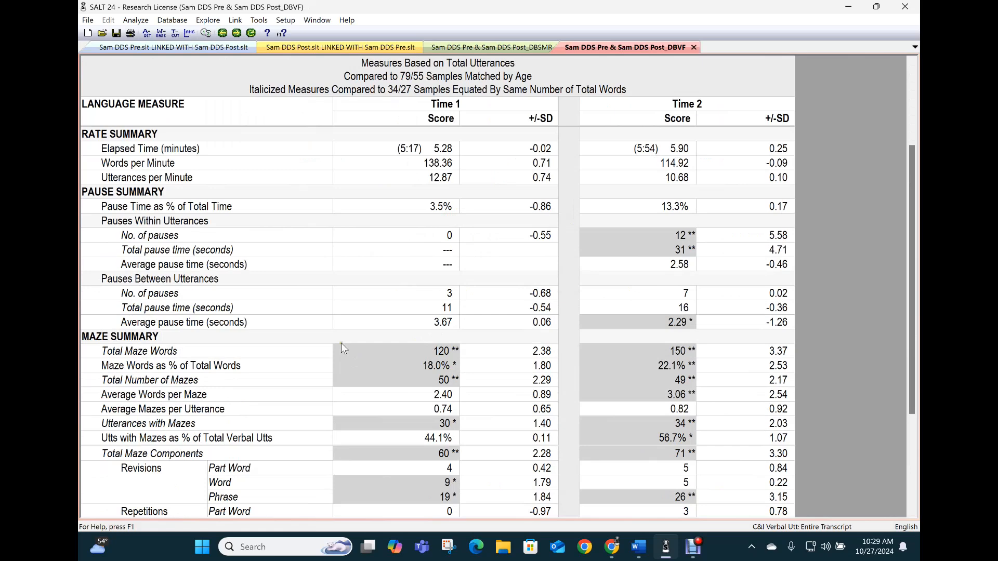
{"action": "scroll", "coordinate": [342, 345], "scroll_direction": "up", "scroll_amount": 3}
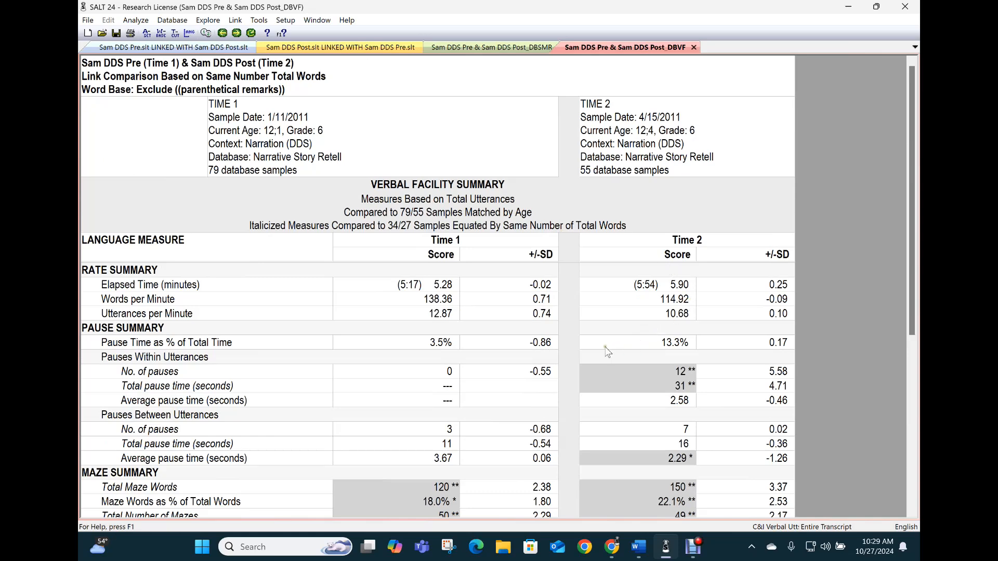
{"action": "scroll", "coordinate": [596, 355], "scroll_direction": "down", "scroll_amount": 3}
{"action": "scroll", "coordinate": [596, 349], "scroll_direction": "down", "scroll_amount": 2}
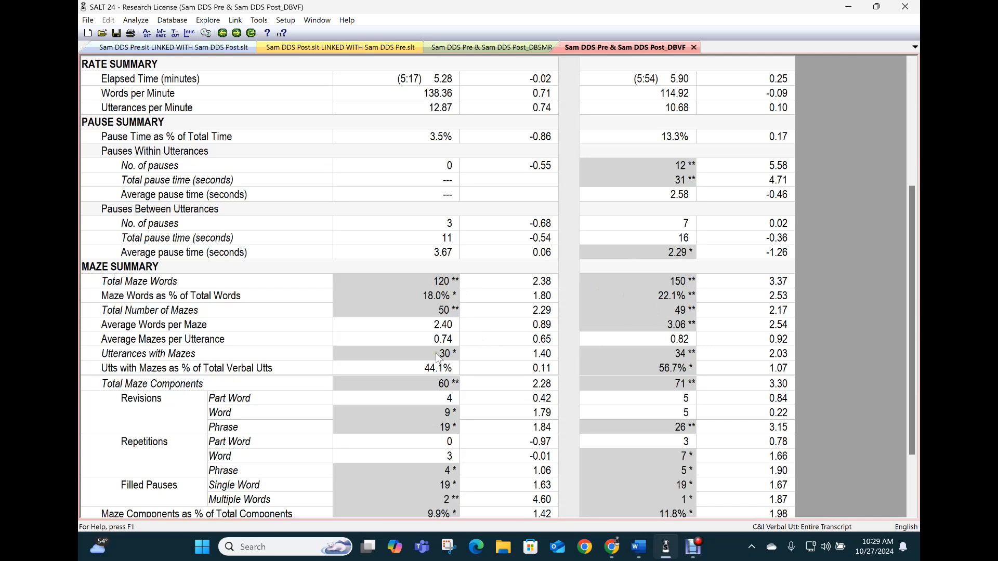
{"action": "scroll", "coordinate": [435, 349], "scroll_direction": "down", "scroll_amount": 1}
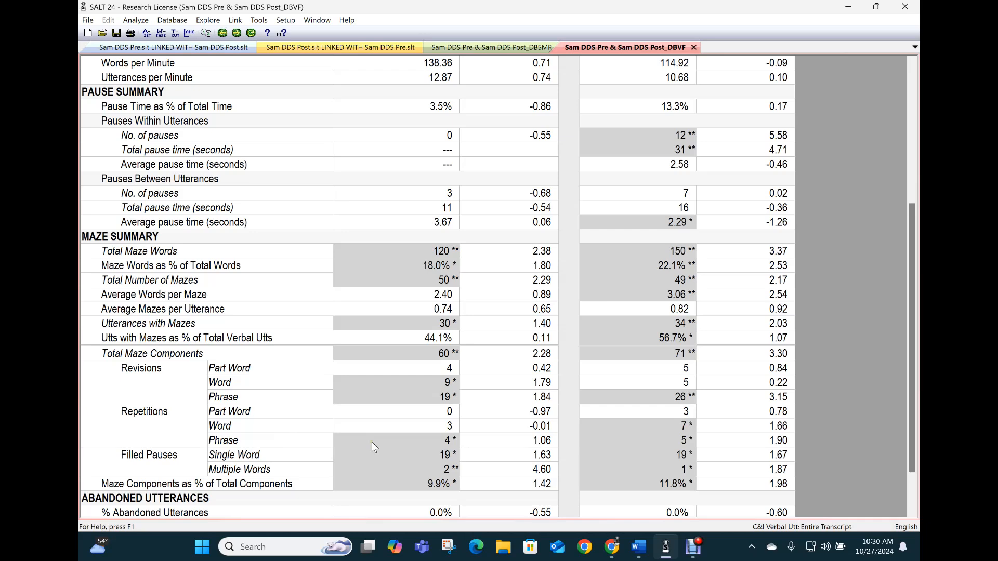
{"action": "scroll", "coordinate": [346, 451], "scroll_direction": "down", "scroll_amount": 1}
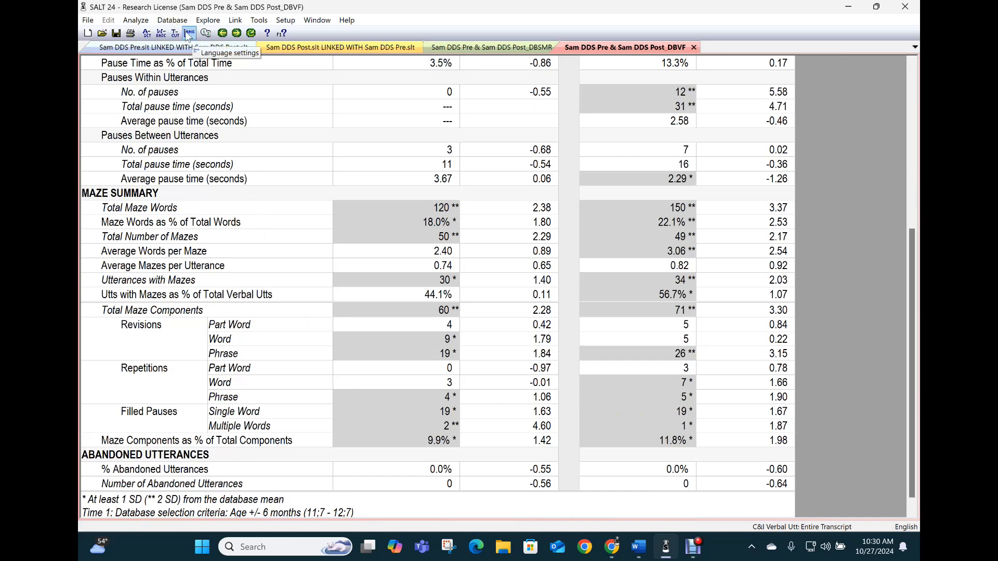
- Generate the Quick Look report on the entire transcript, then return to the linked Sam DDS Pre tab
{"action": "left_click", "coordinate": [173, 21]}
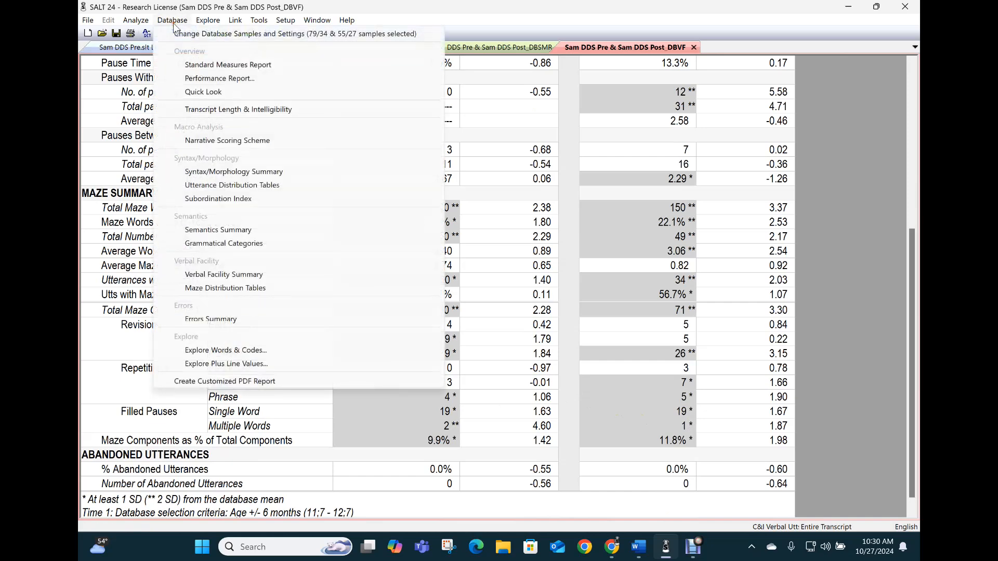
{"action": "left_click", "coordinate": [211, 97]}
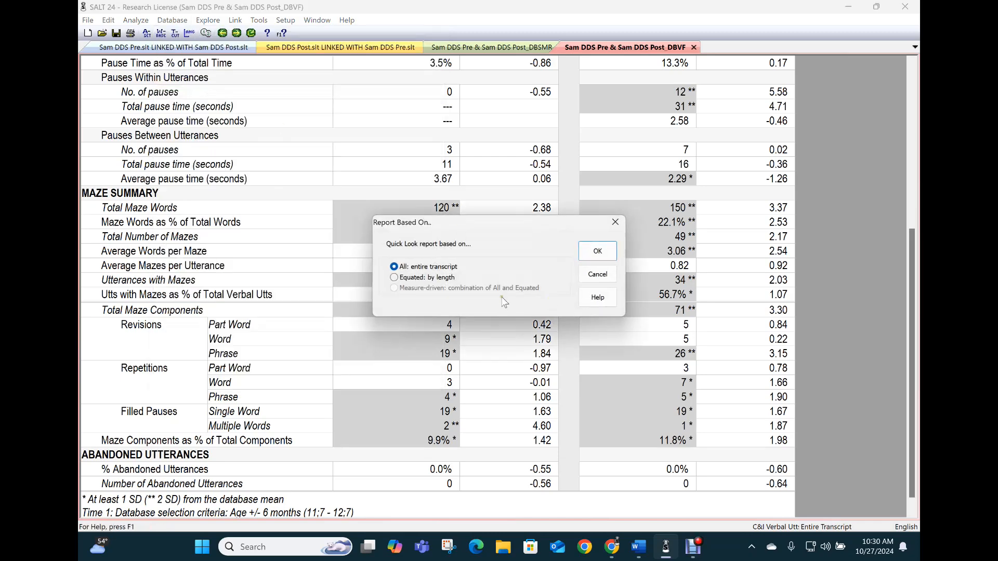
{"action": "left_click", "coordinate": [598, 250]}
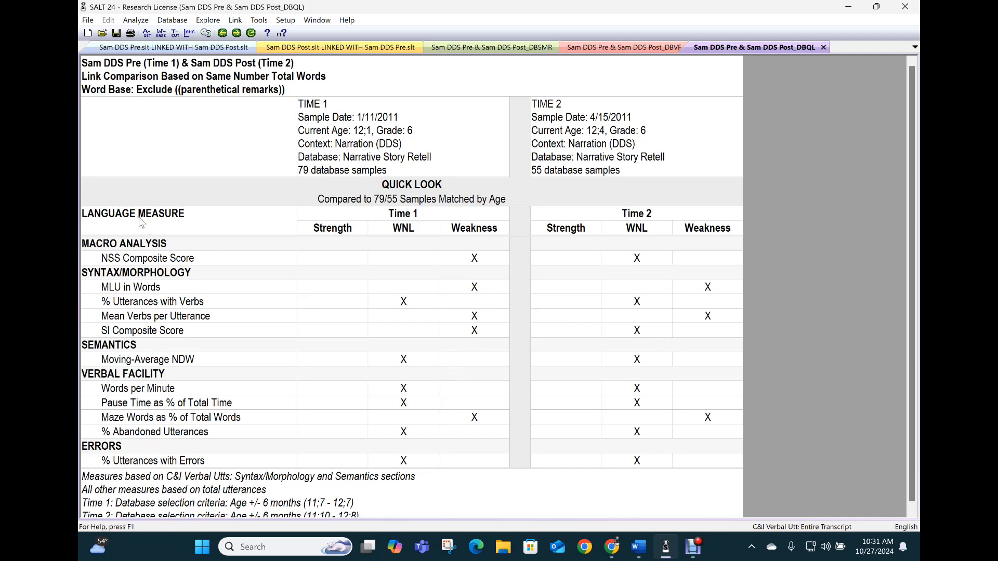
{"action": "left_click", "coordinate": [140, 48]}
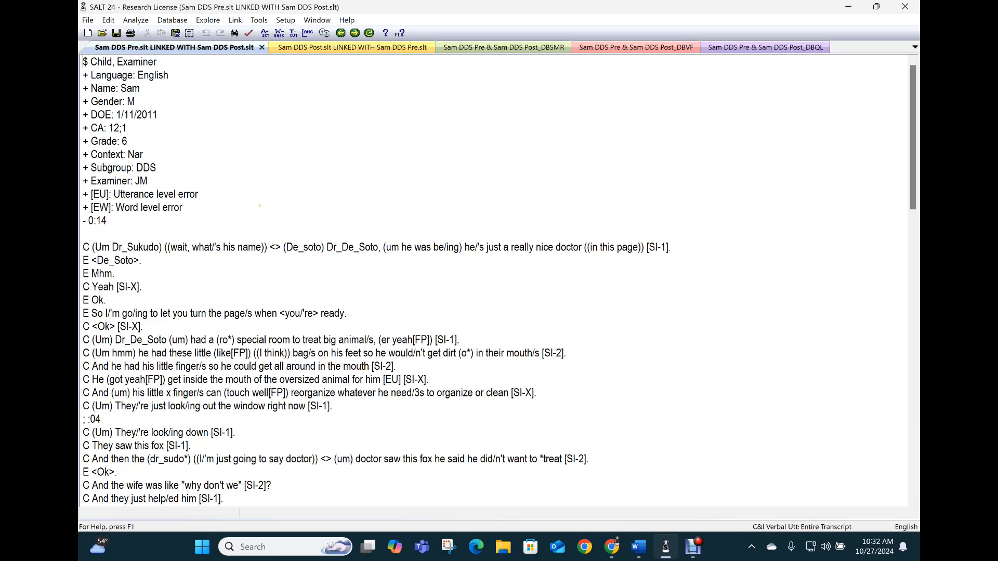
{"action": "left_click", "coordinate": [135, 19]}
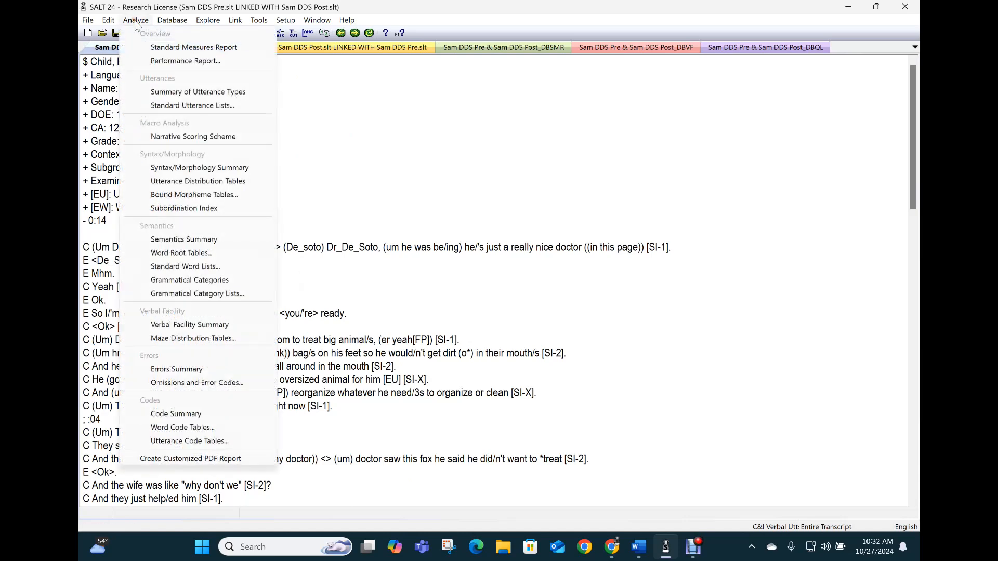
{"action": "left_click", "coordinate": [363, 154]}
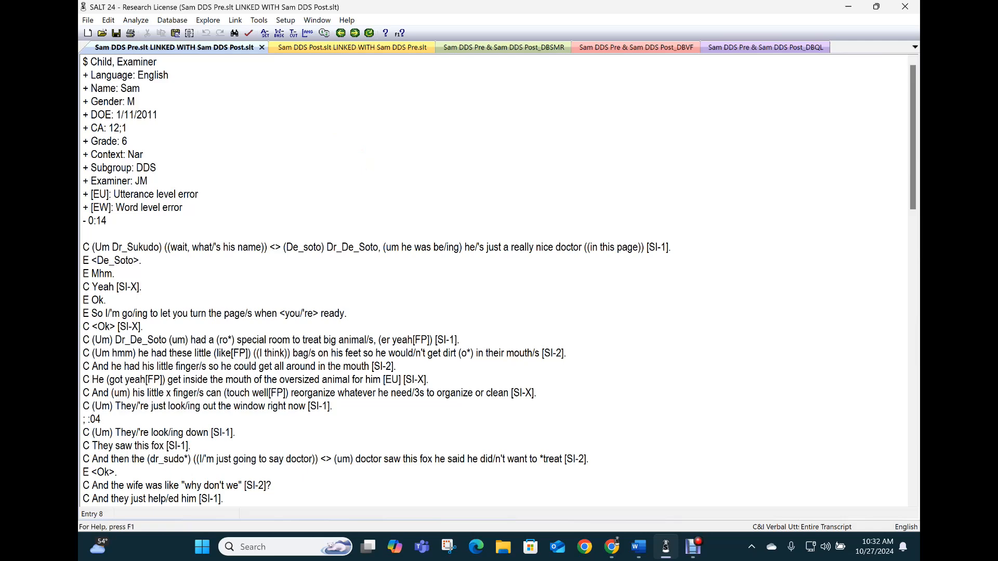